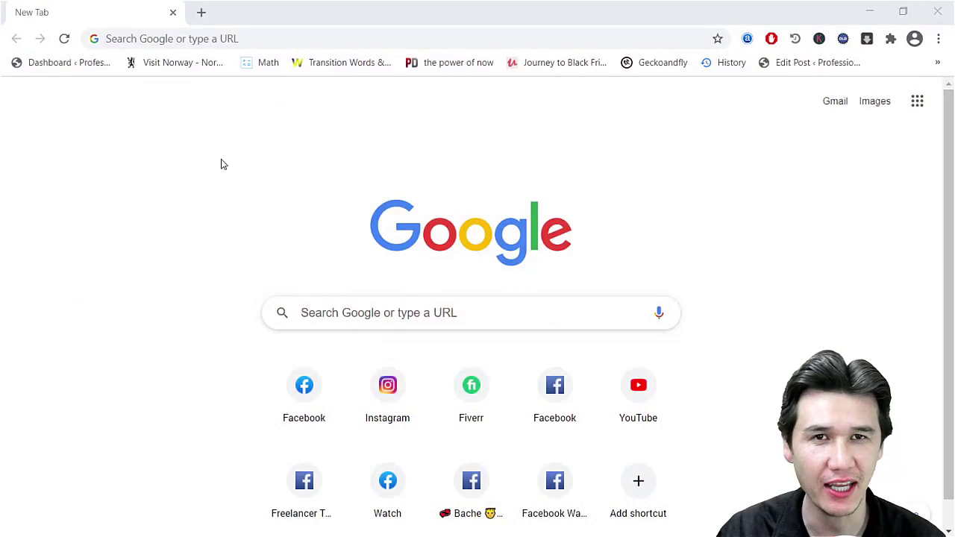
Step: Go to instagram.com from the Chrome address bar via the 'in' suggestion
{"action": "left_click", "coordinate": [261, 39]}
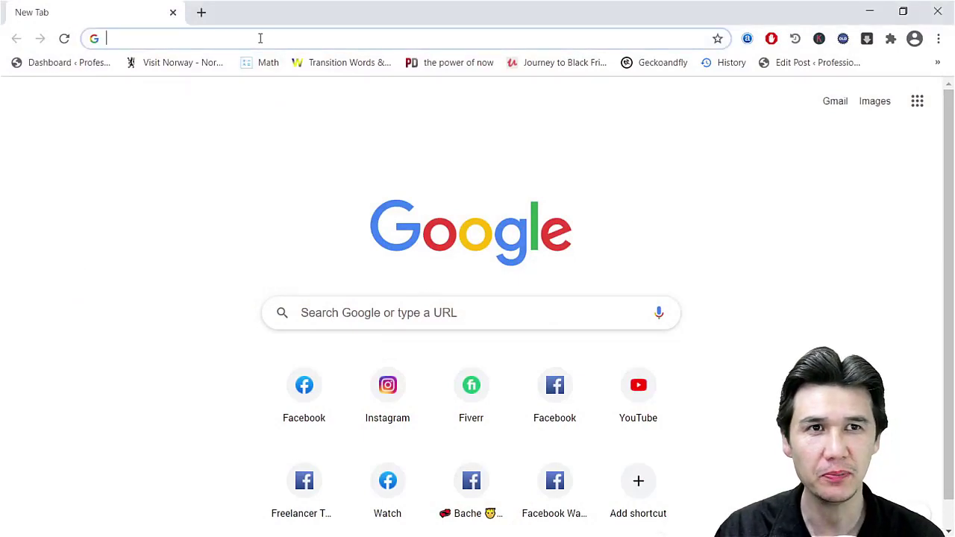
{"action": "type", "text": "a"}
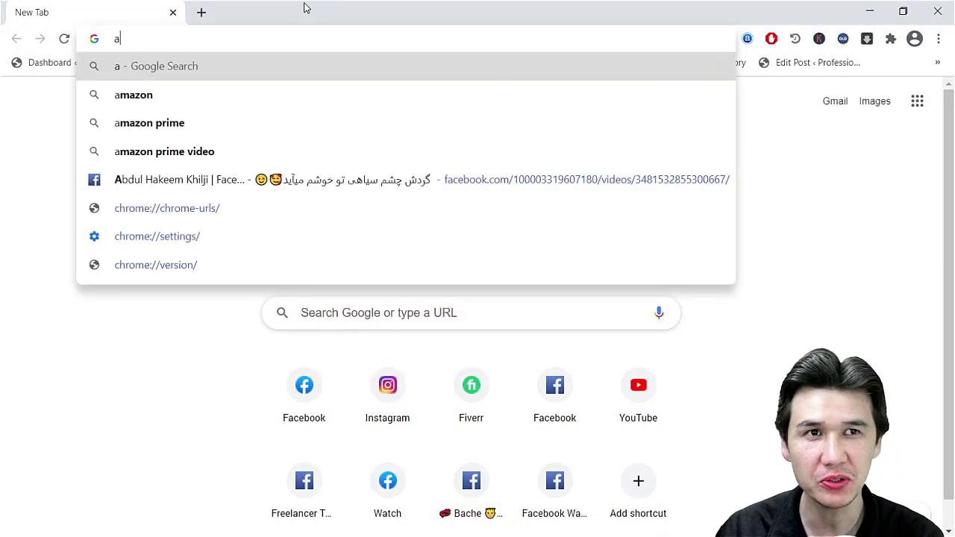
{"action": "key", "text": "BackSpace"}
{"action": "type", "text": "in"}
{"action": "key", "text": "Return"}
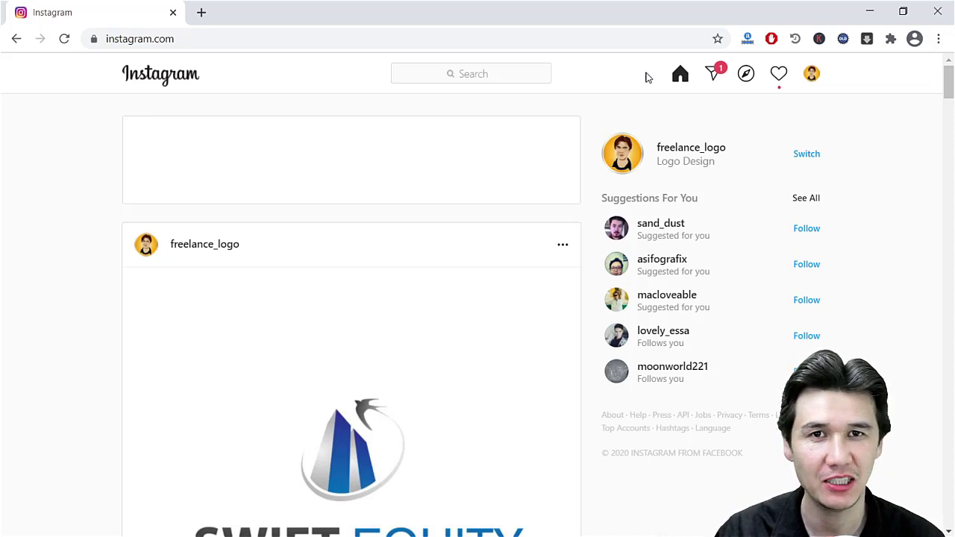
Step: Open Chrome DevTools with Inspect, showing the feed as iPhone 6/7/8 at 375×667
{"action": "right_click", "coordinate": [415, 105]}
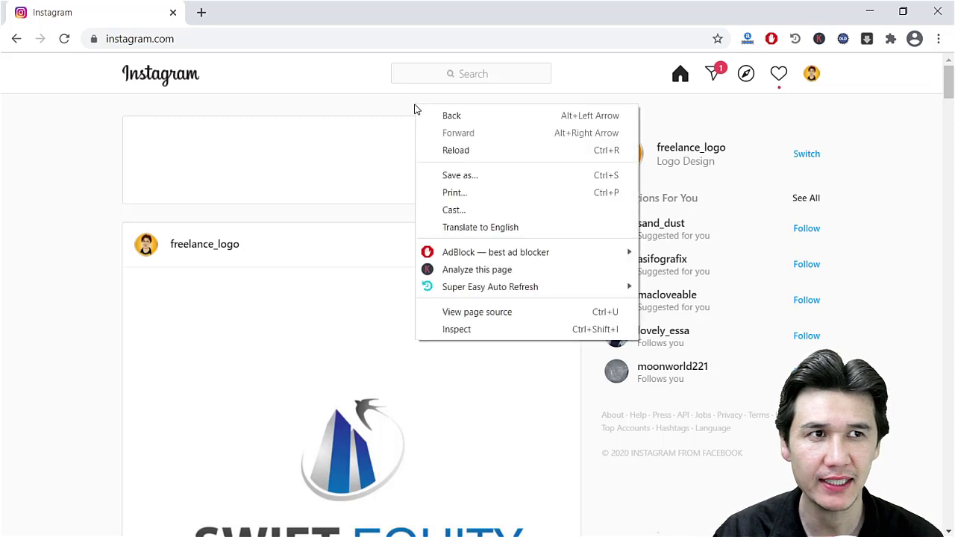
{"action": "left_click", "coordinate": [598, 334]}
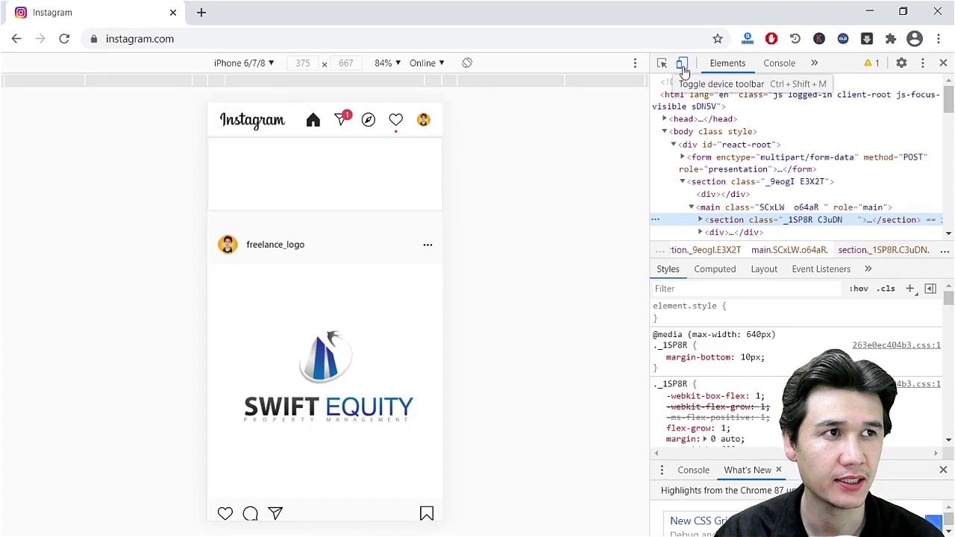
{"action": "left_click", "coordinate": [684, 71]}
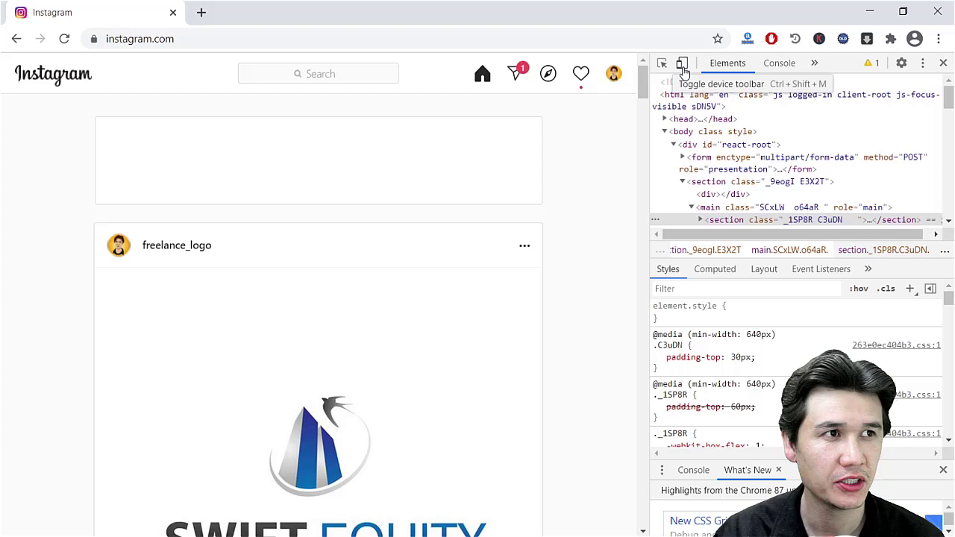
{"action": "left_click", "coordinate": [684, 70]}
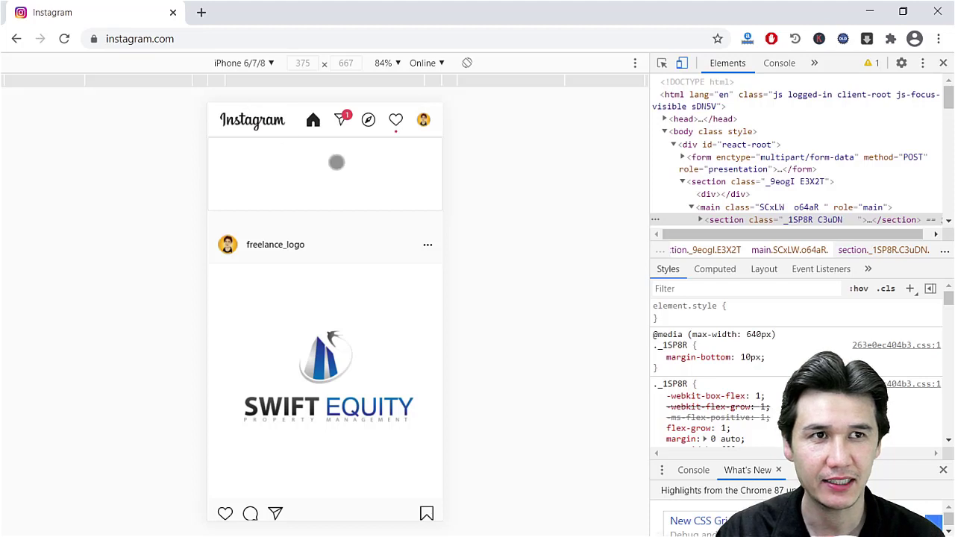
{"action": "left_click", "coordinate": [271, 64]}
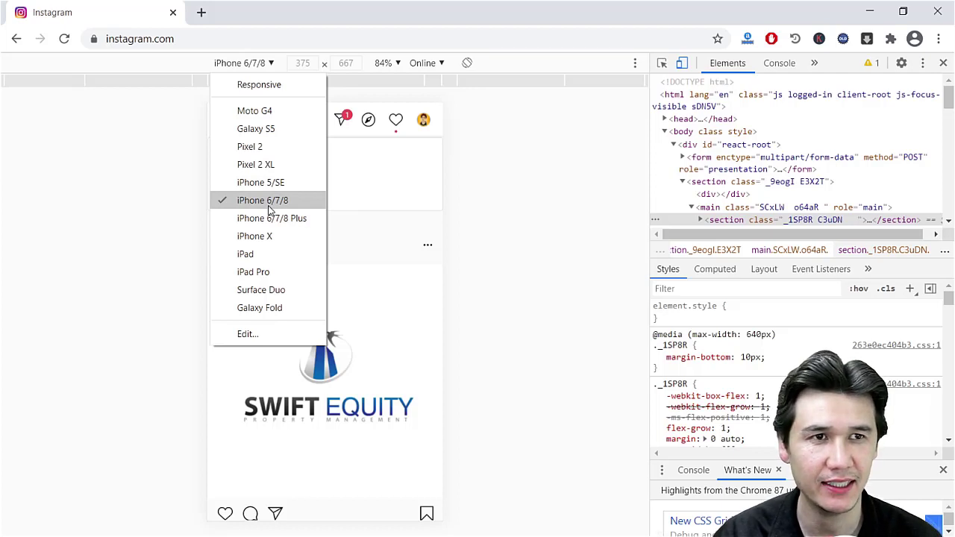
{"action": "left_click", "coordinate": [522, 200]}
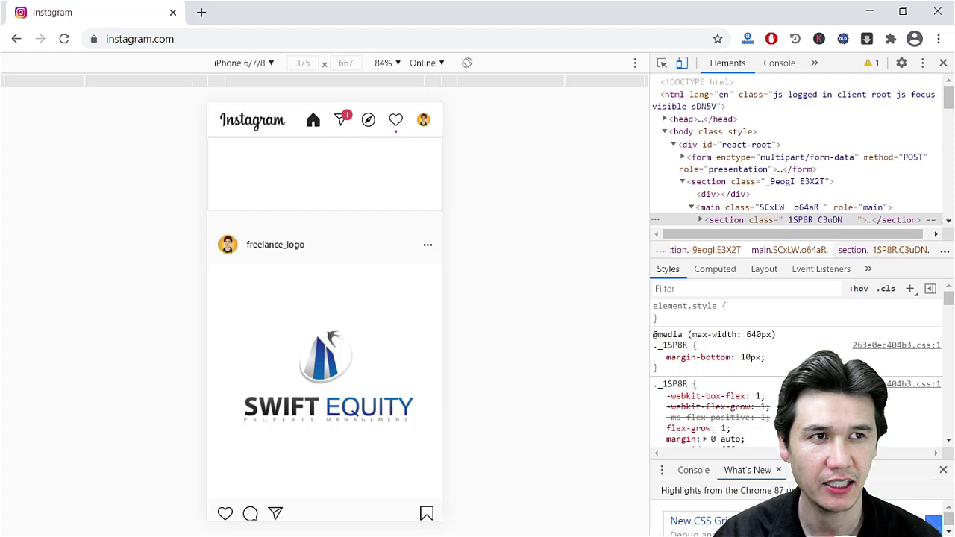
Step: Reload Instagram until the mobile layout shows stories and the post-creation bar
{"action": "left_click", "coordinate": [65, 39]}
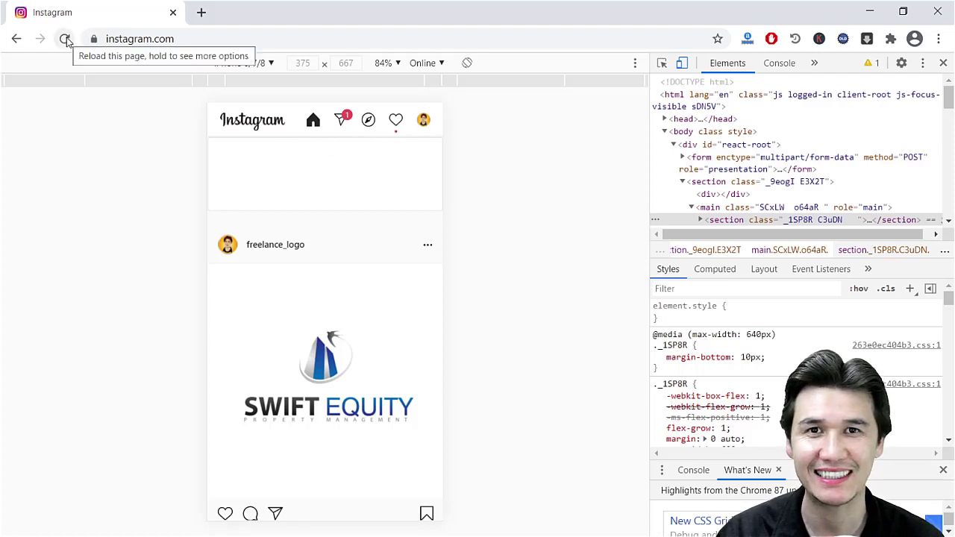
{"action": "left_click", "coordinate": [66, 40]}
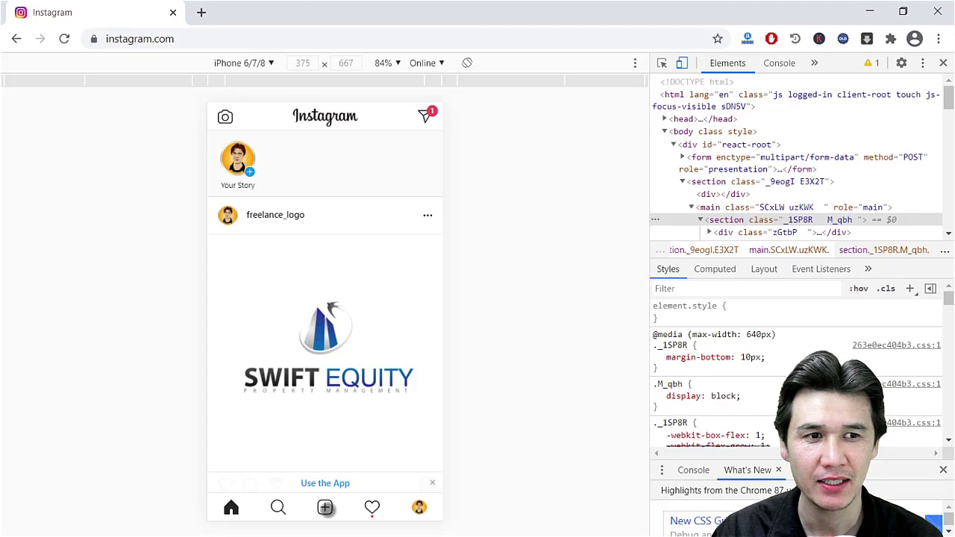
Step: Create a new post from YouTube pro.jpg, adjust its crop, and continue to details
{"action": "left_click", "coordinate": [325, 508]}
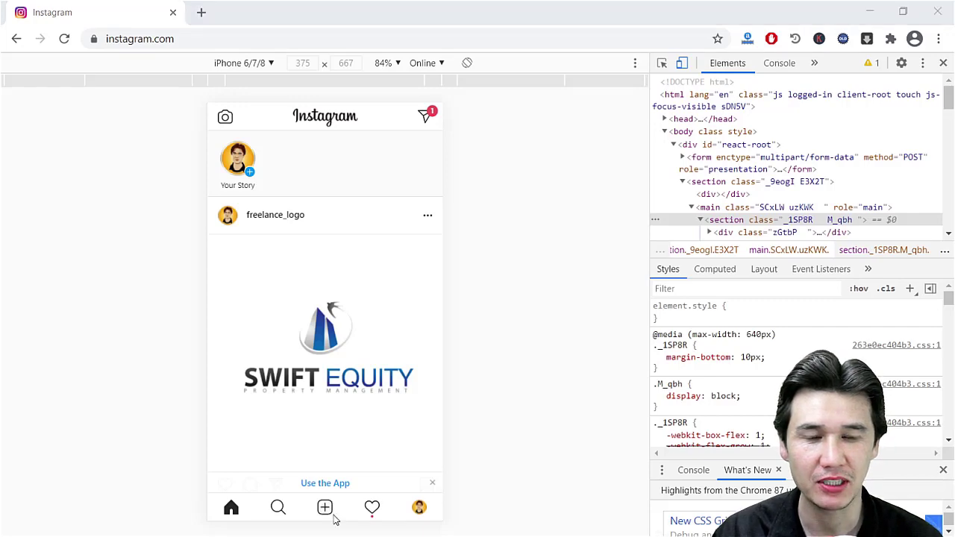
{"action": "left_click_drag", "start_coordinate": [293, 19], "coordinate": [366, 64]}
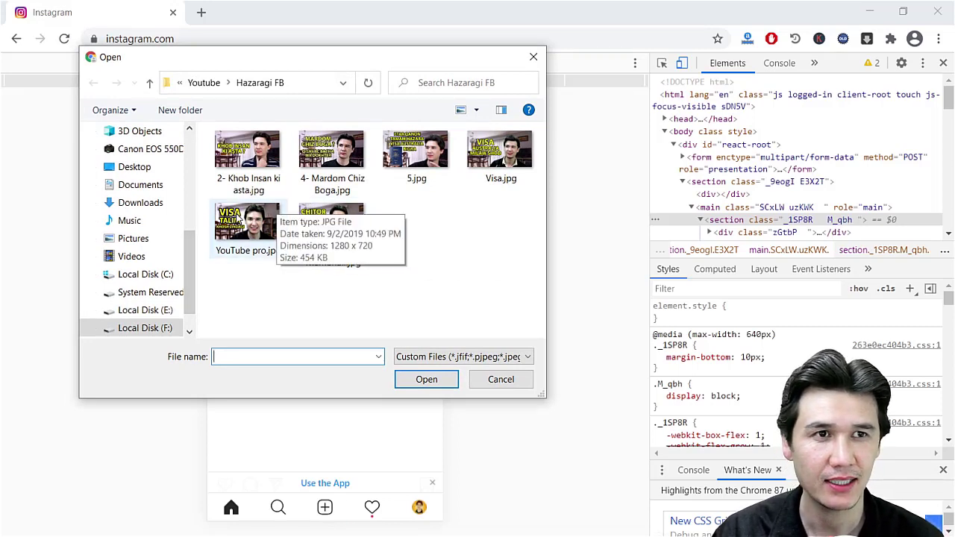
{"action": "double_click", "coordinate": [238, 223]}
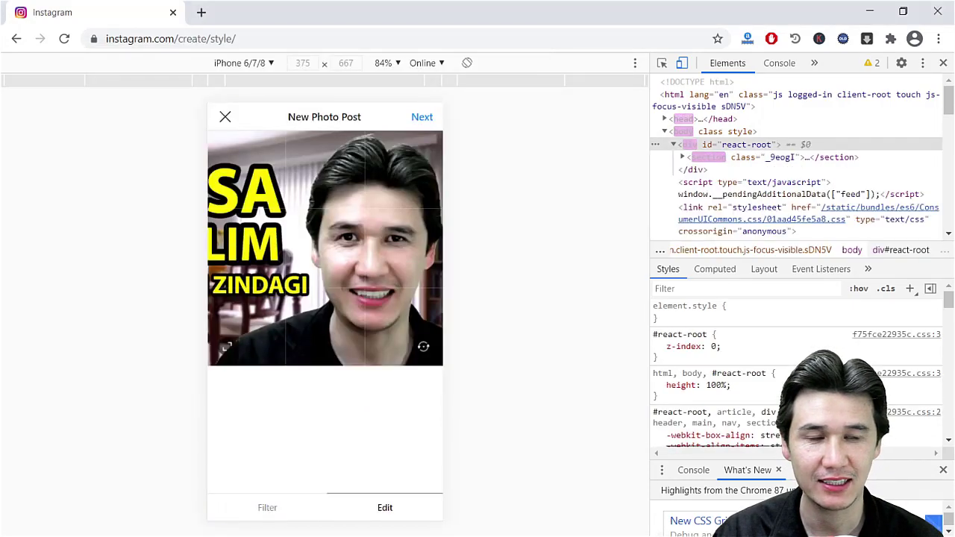
{"action": "left_click_drag", "start_coordinate": [300, 253], "coordinate": [299, 259]}
{"action": "left_click", "coordinate": [422, 116]}
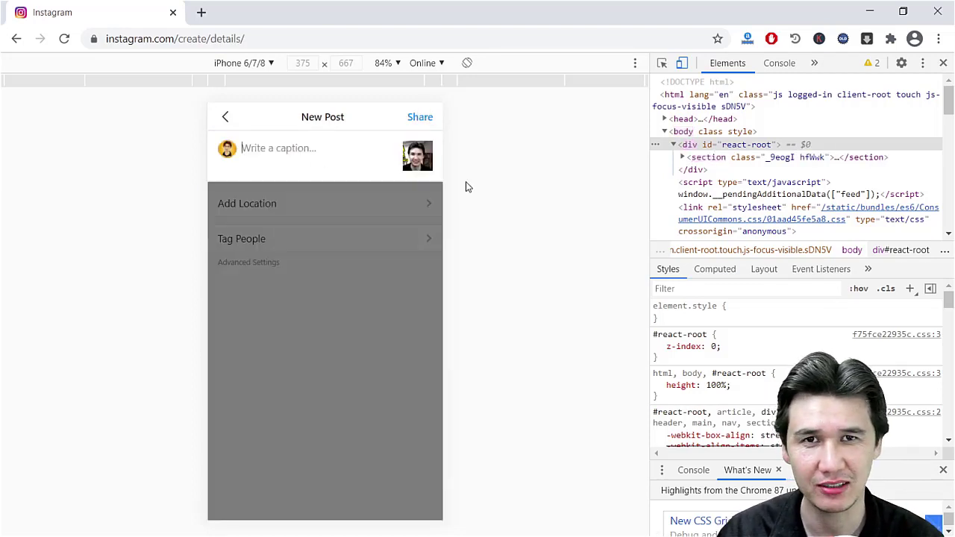
Step: Enter the caption '#Instragram #Post #PC' on the new post
{"action": "type", "text": "#"}
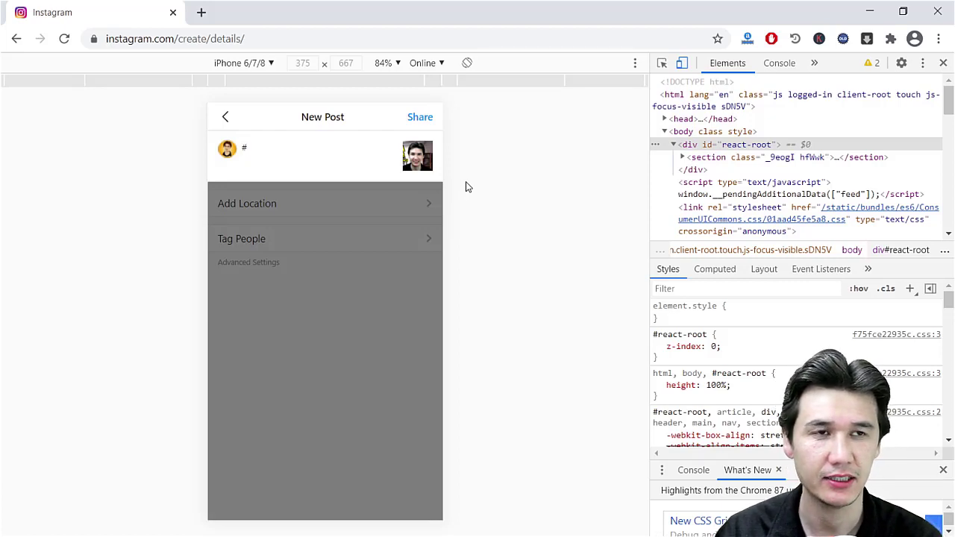
{"action": "type", "text": "Instragram"}
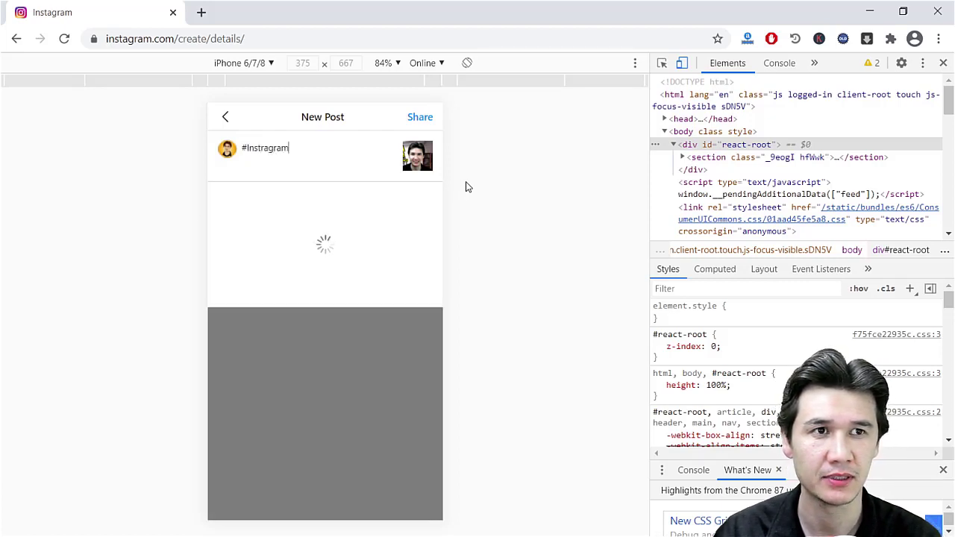
{"action": "type", "text": " %"}
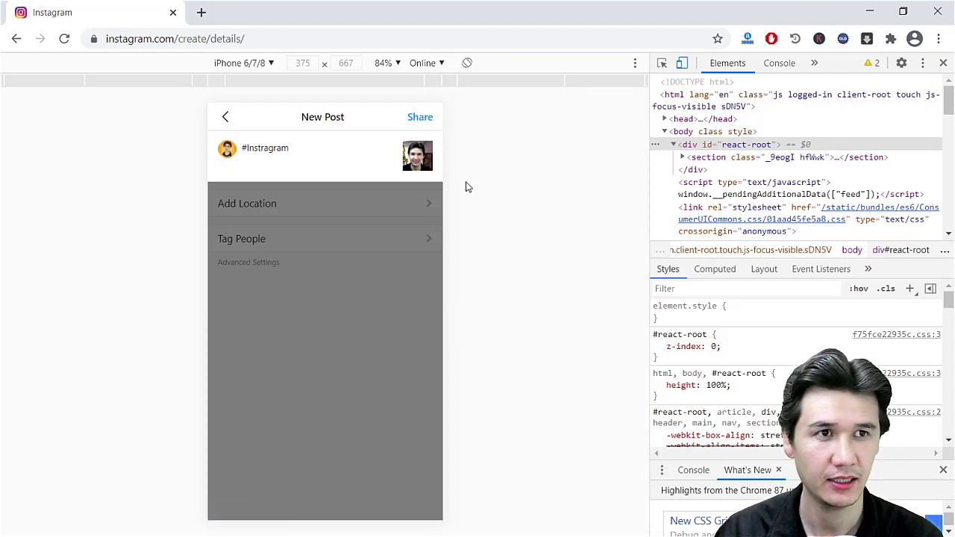
{"action": "type", "text": "#"}
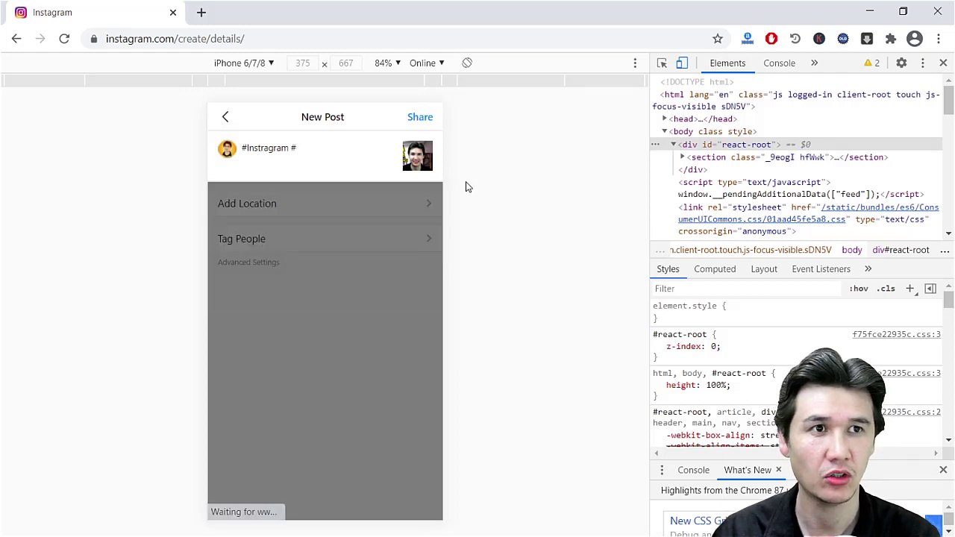
{"action": "type", "text": "Post #"}
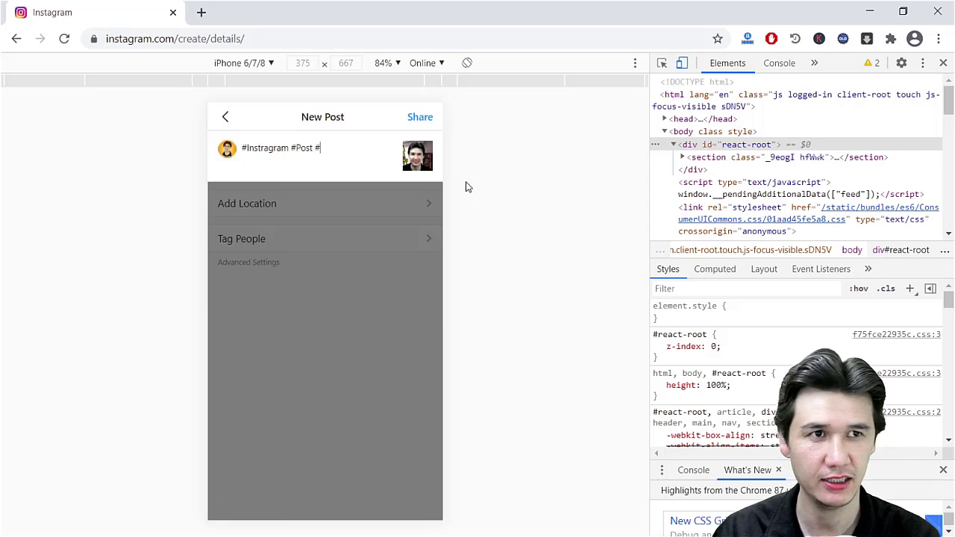
{"action": "type", "text": "PC"}
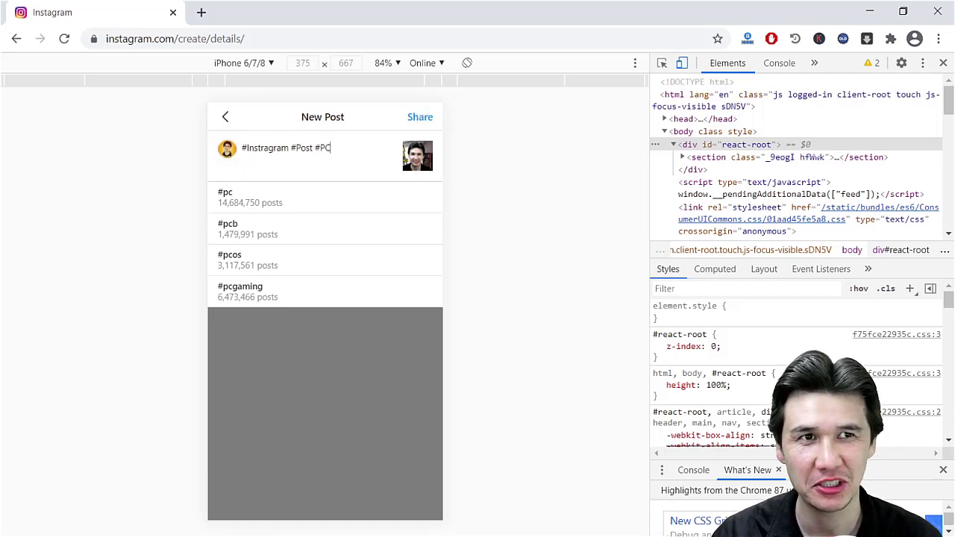
Step: Discard the unshared photo post and scroll the home feed back to the top
{"action": "left_click", "coordinate": [225, 116]}
{"action": "left_click", "coordinate": [226, 117]}
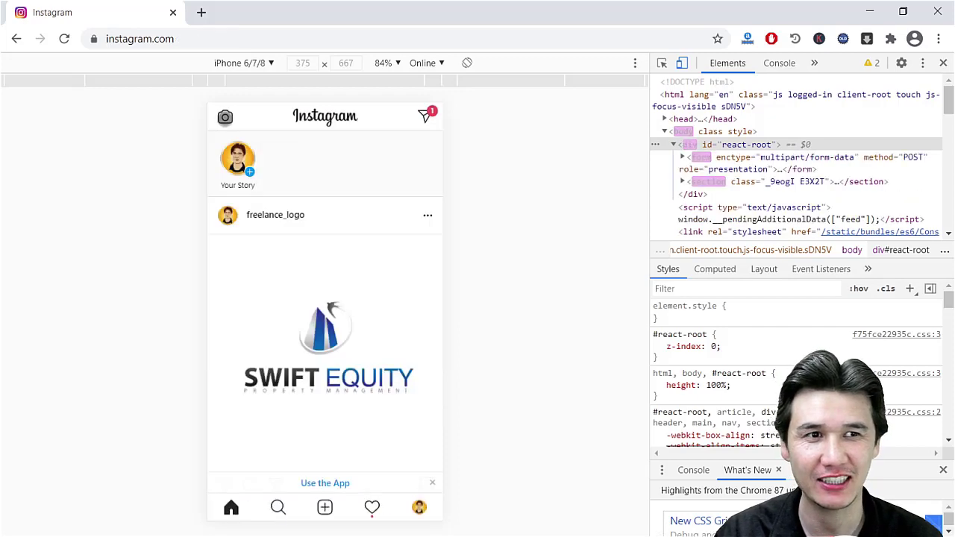
{"action": "left_click_drag", "start_coordinate": [338, 264], "coordinate": [339, 194]}
{"action": "left_click_drag", "start_coordinate": [347, 351], "coordinate": [349, 184]}
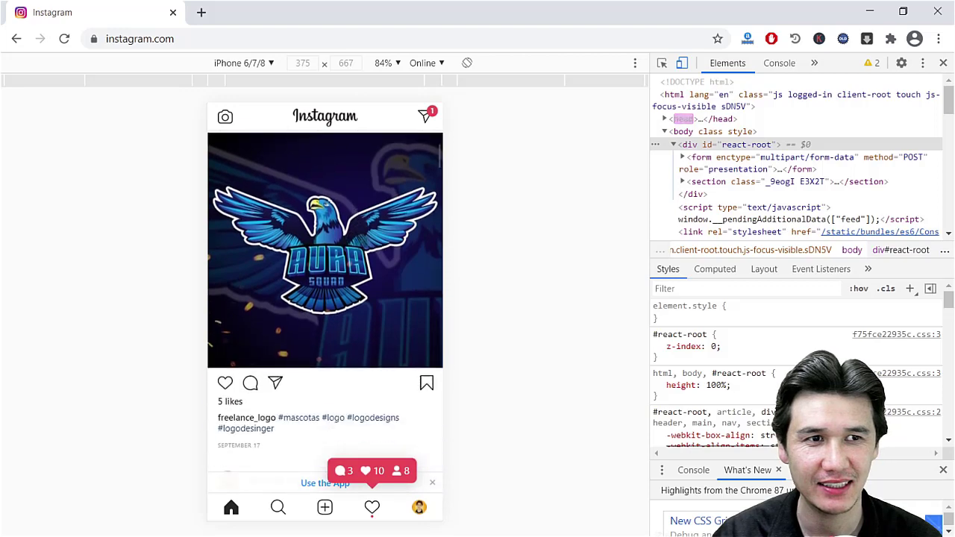
{"action": "left_click_drag", "start_coordinate": [339, 404], "coordinate": [345, 209]}
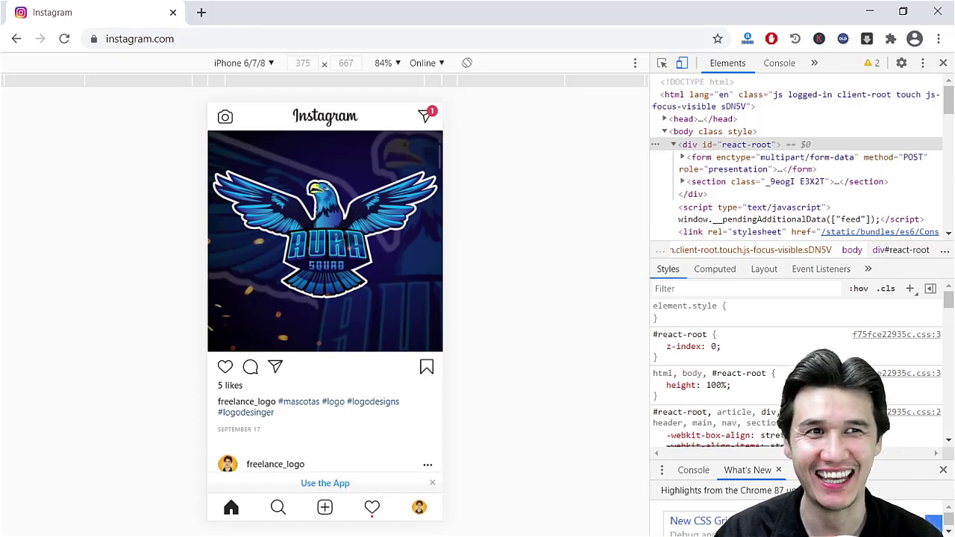
{"action": "scroll", "coordinate": [326, 298], "scroll_direction": "down", "scroll_amount": 4}
{"action": "scroll", "coordinate": [325, 298], "scroll_direction": "up", "scroll_amount": 5}
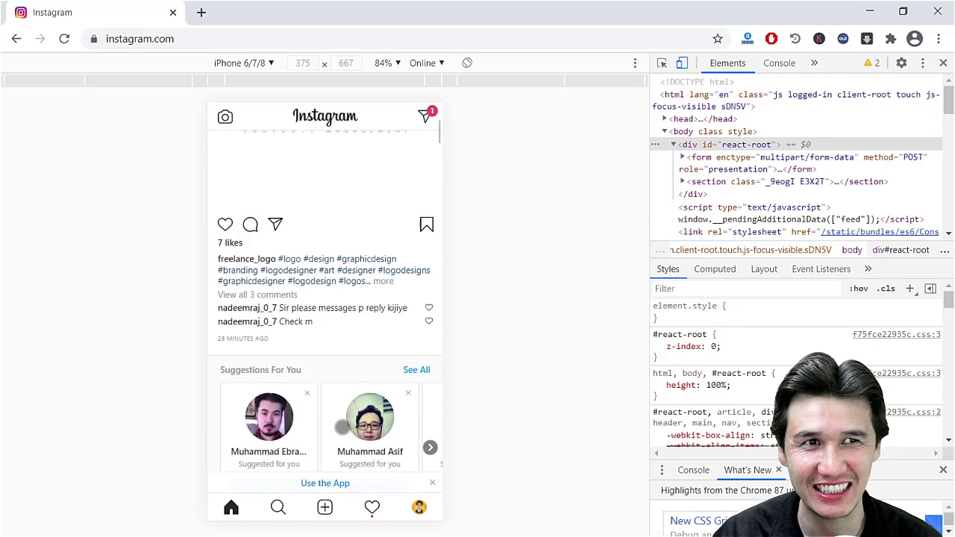
{"action": "left_click_drag", "start_coordinate": [341, 162], "coordinate": [333, 443]}
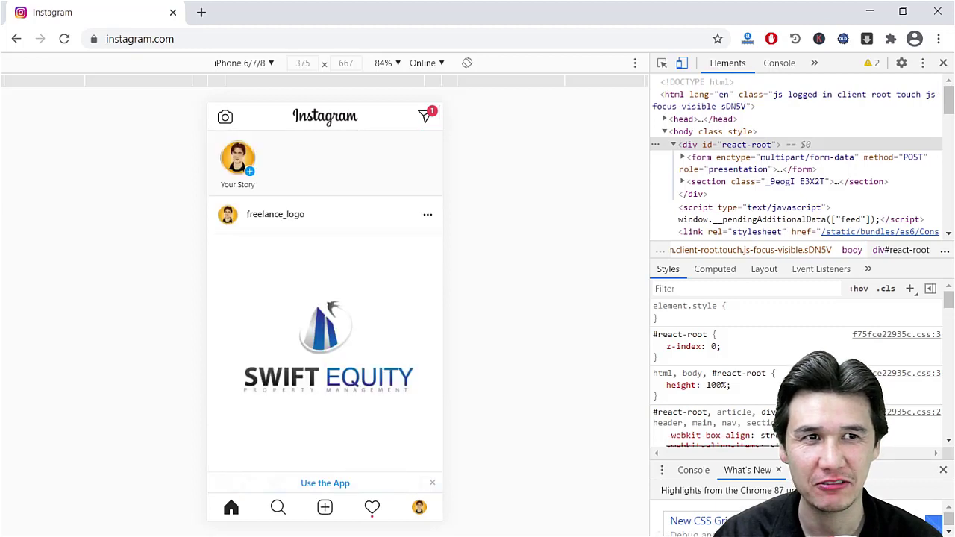